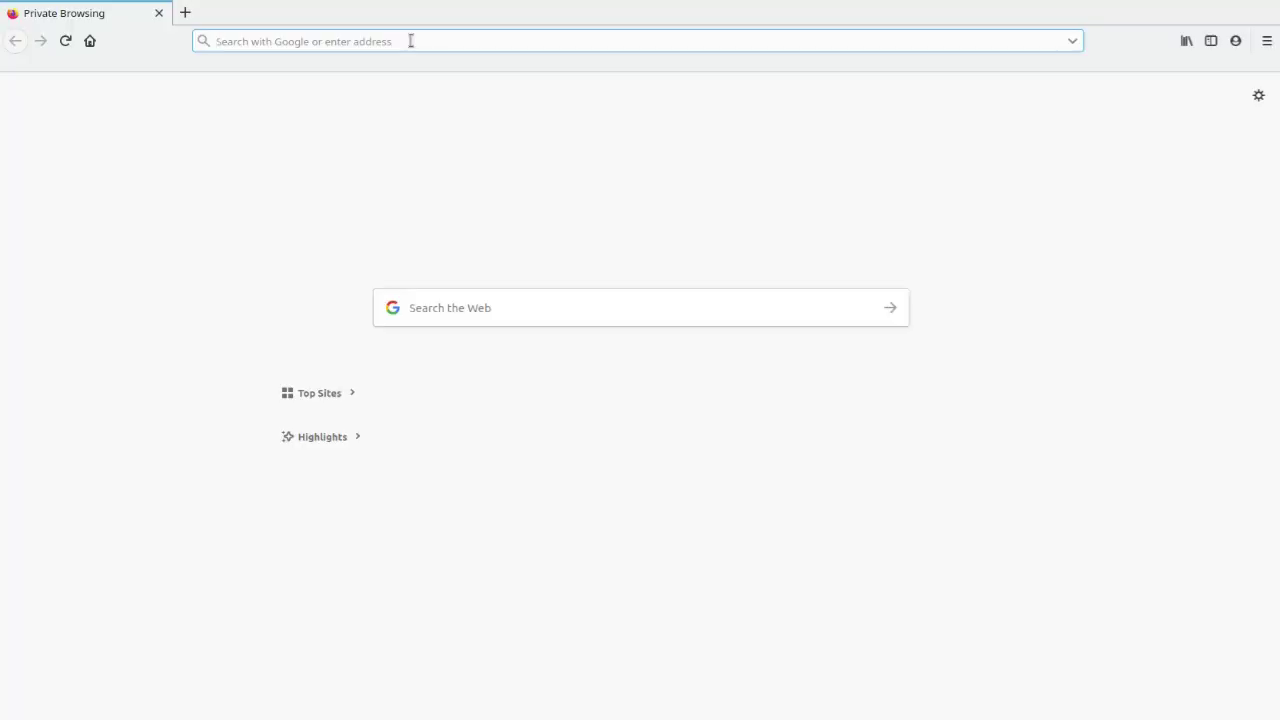
pyautogui.write('www.c')
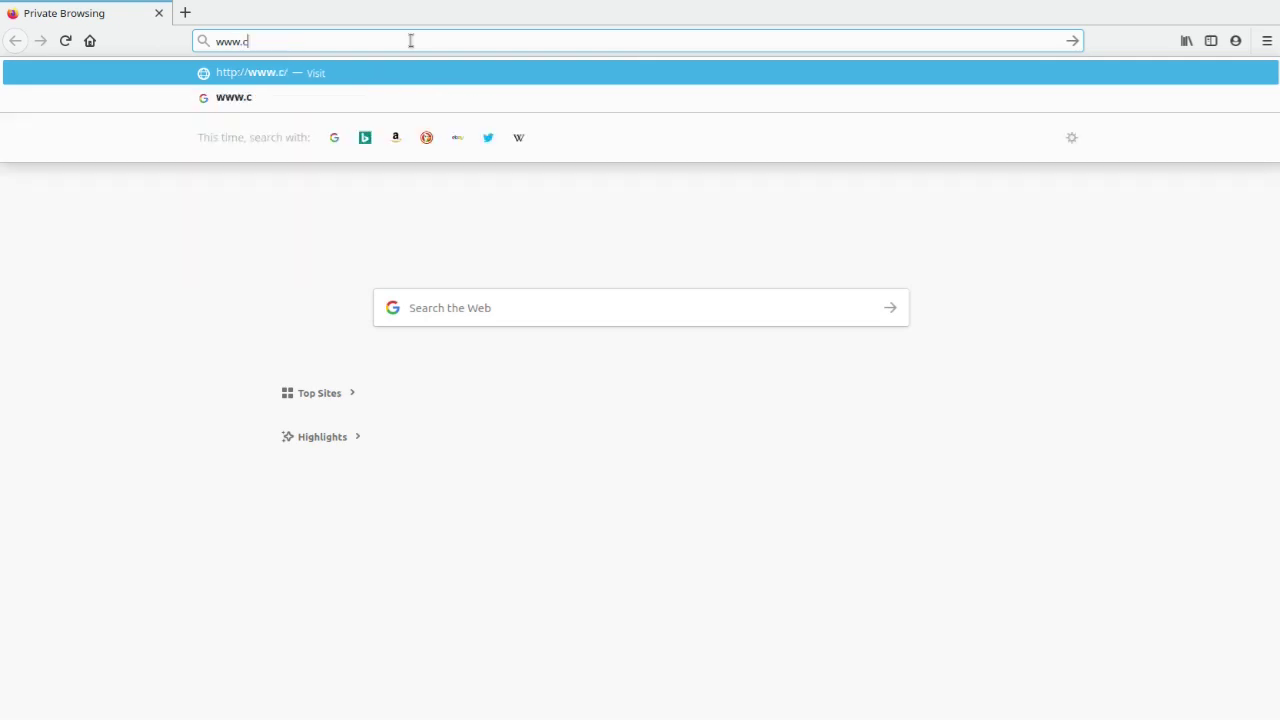
pyautogui.write('hordata.cc')
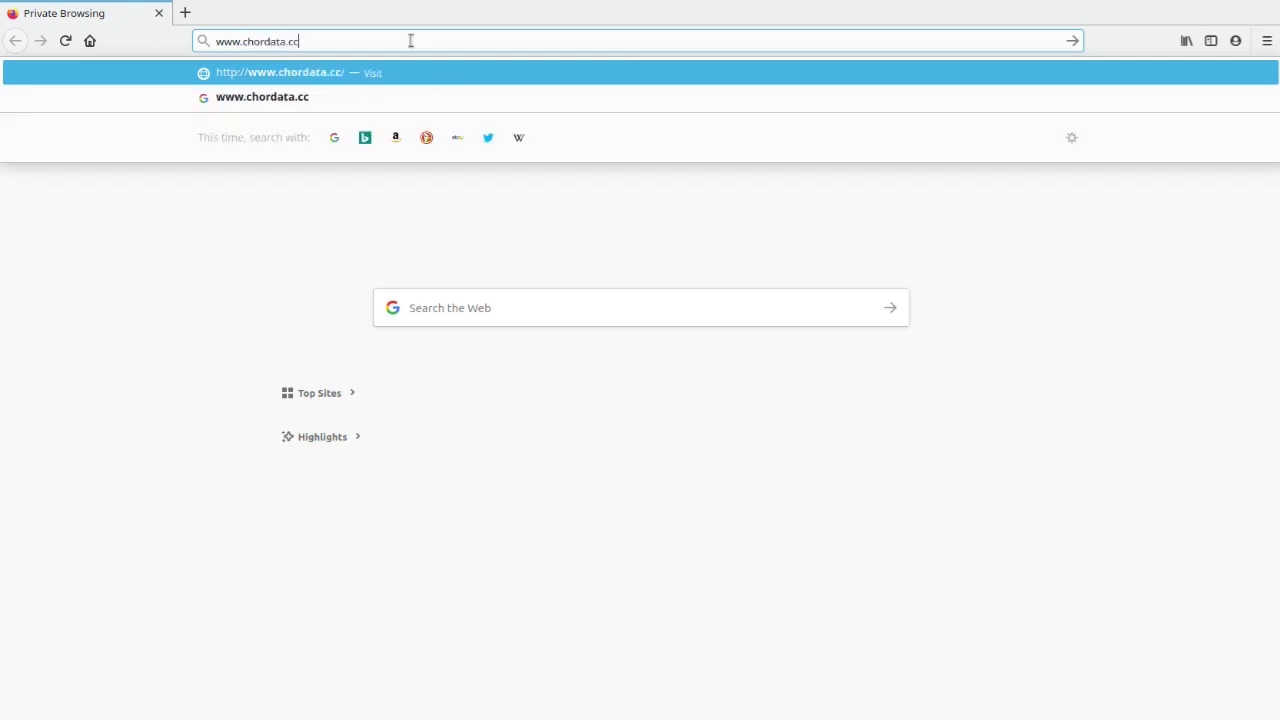
pyautogui.write('/do')
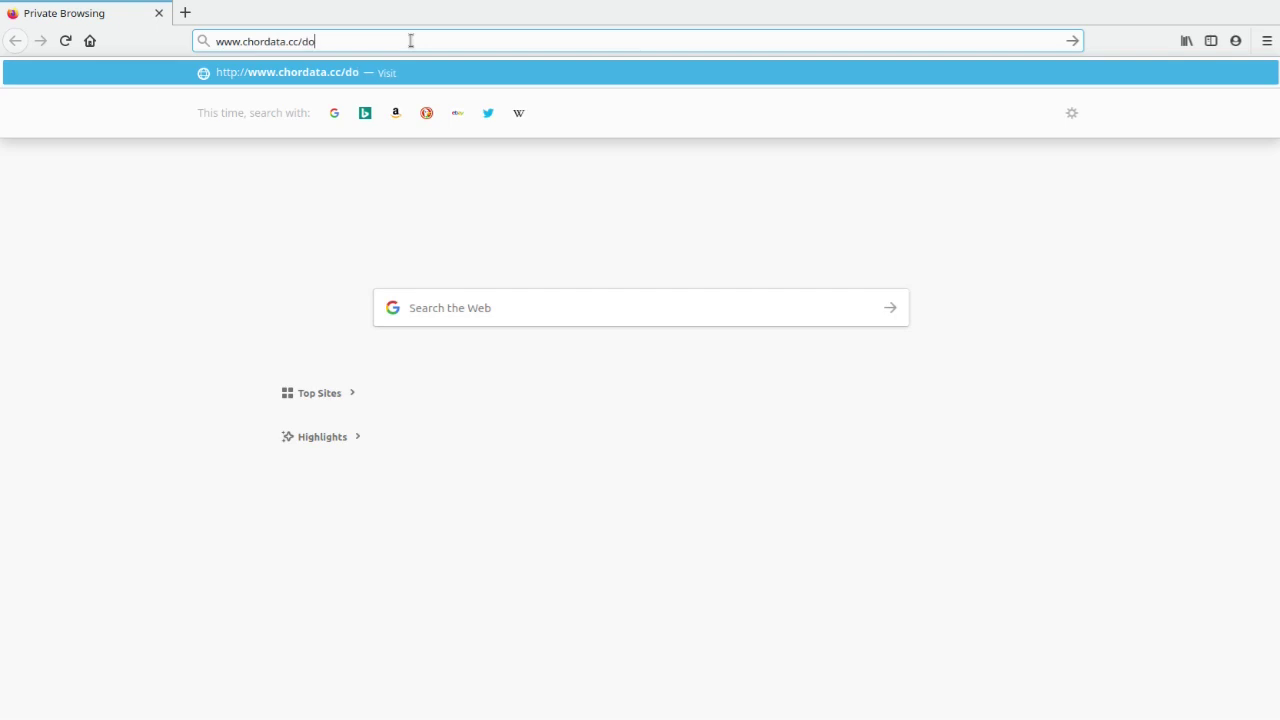
pyautogui.write('wnloads')
pyautogui.press('Return')
pyautogui.scroll(-10, 908, 398)
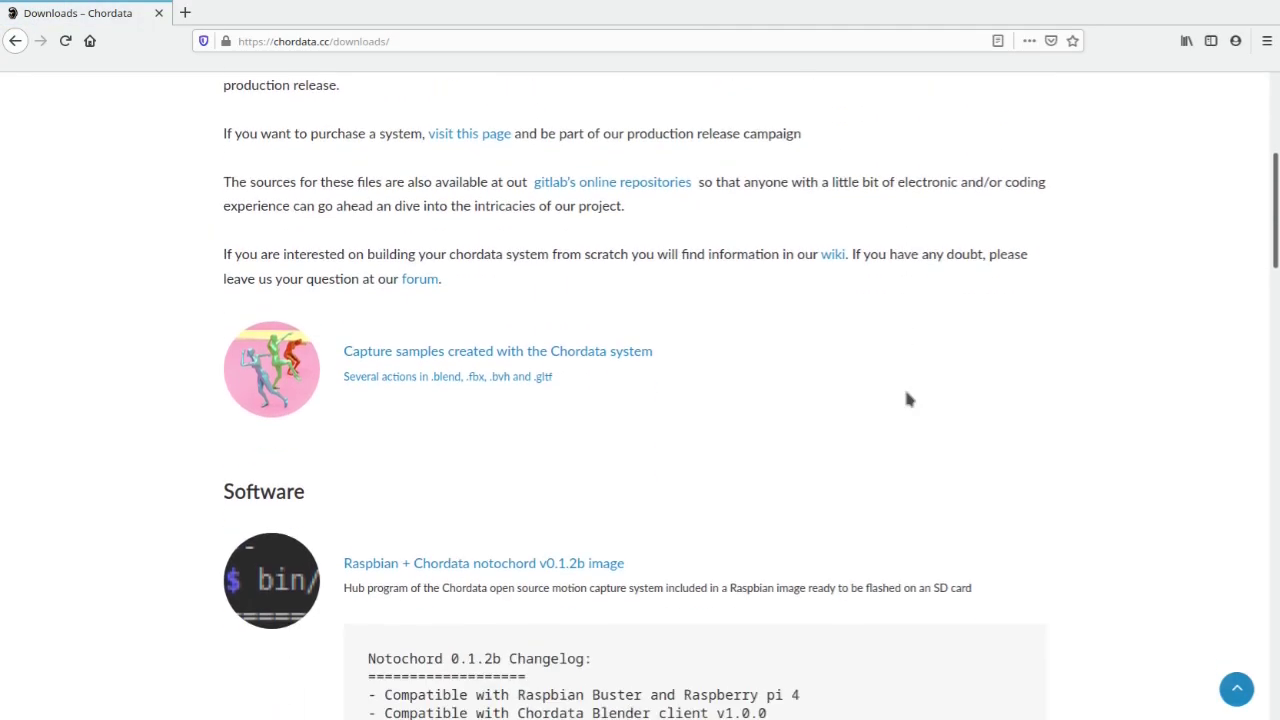
pyautogui.scroll(-4, 905, 398)
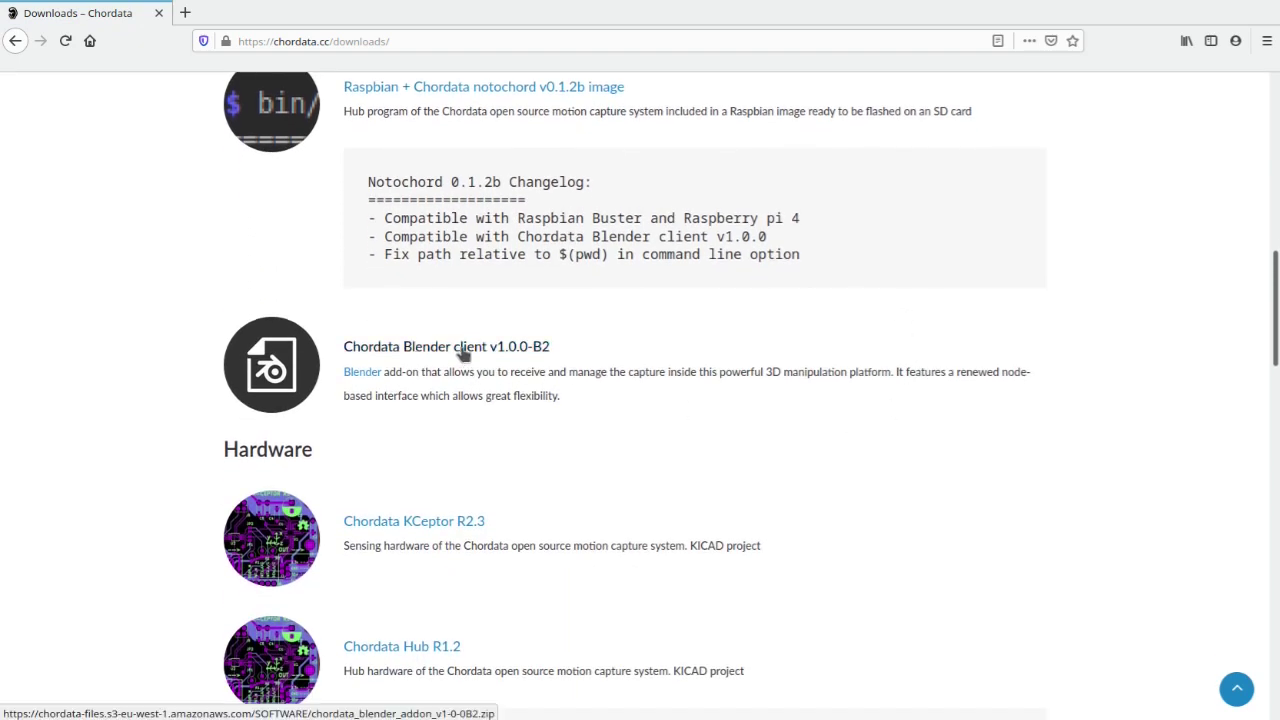
pyautogui.click(463, 354)
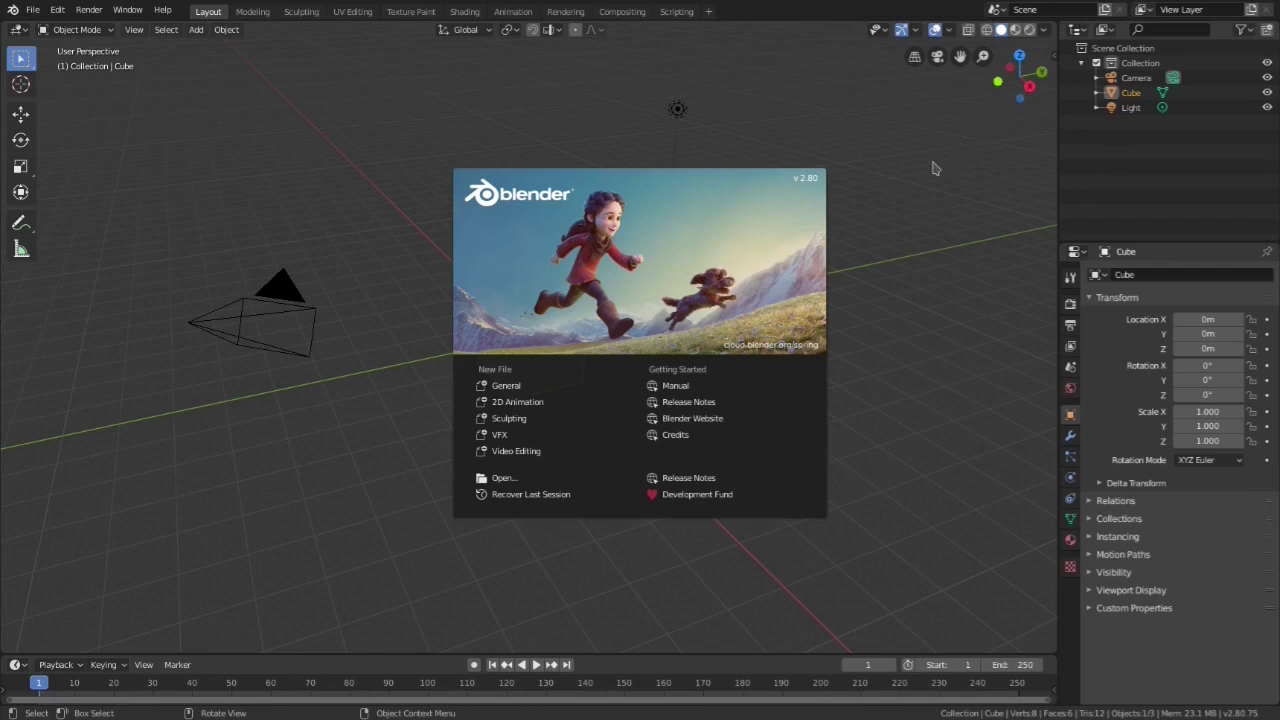
# Dismiss the splash screen and delete the default camera, cube and light
pyautogui.click(886, 198)
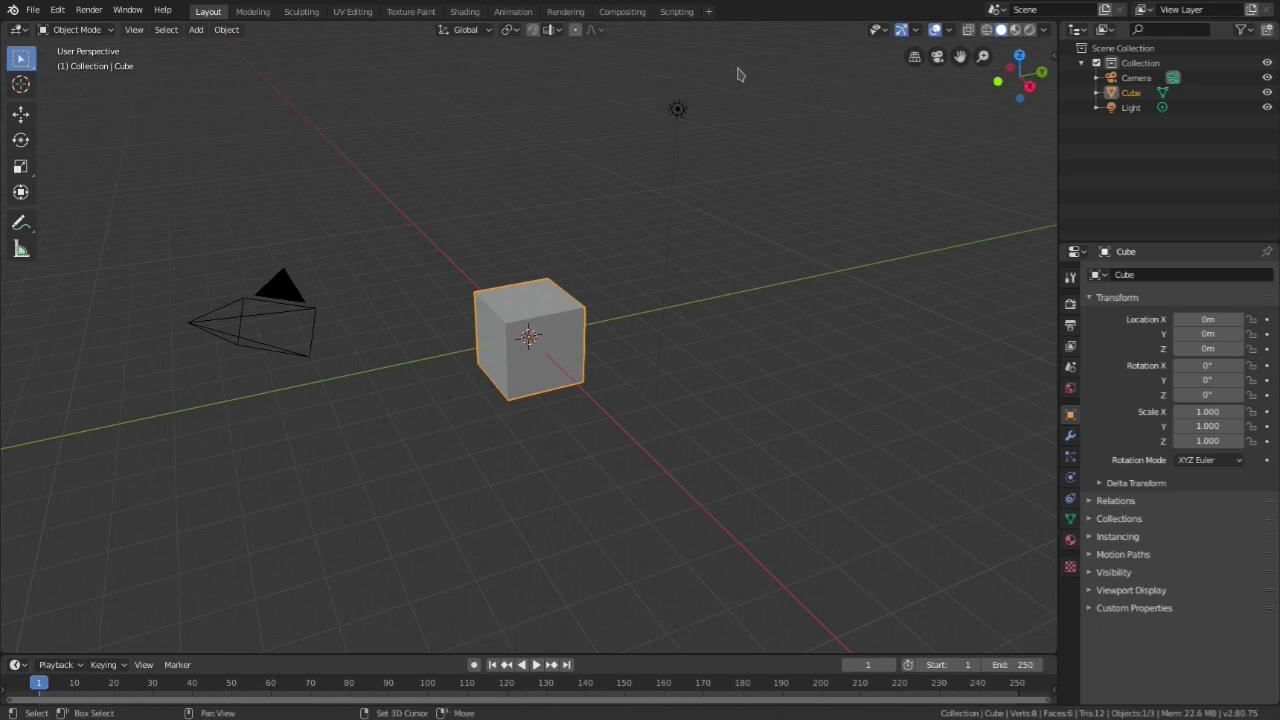
pyautogui.moveTo(738, 74); pyautogui.dragTo(165, 441)
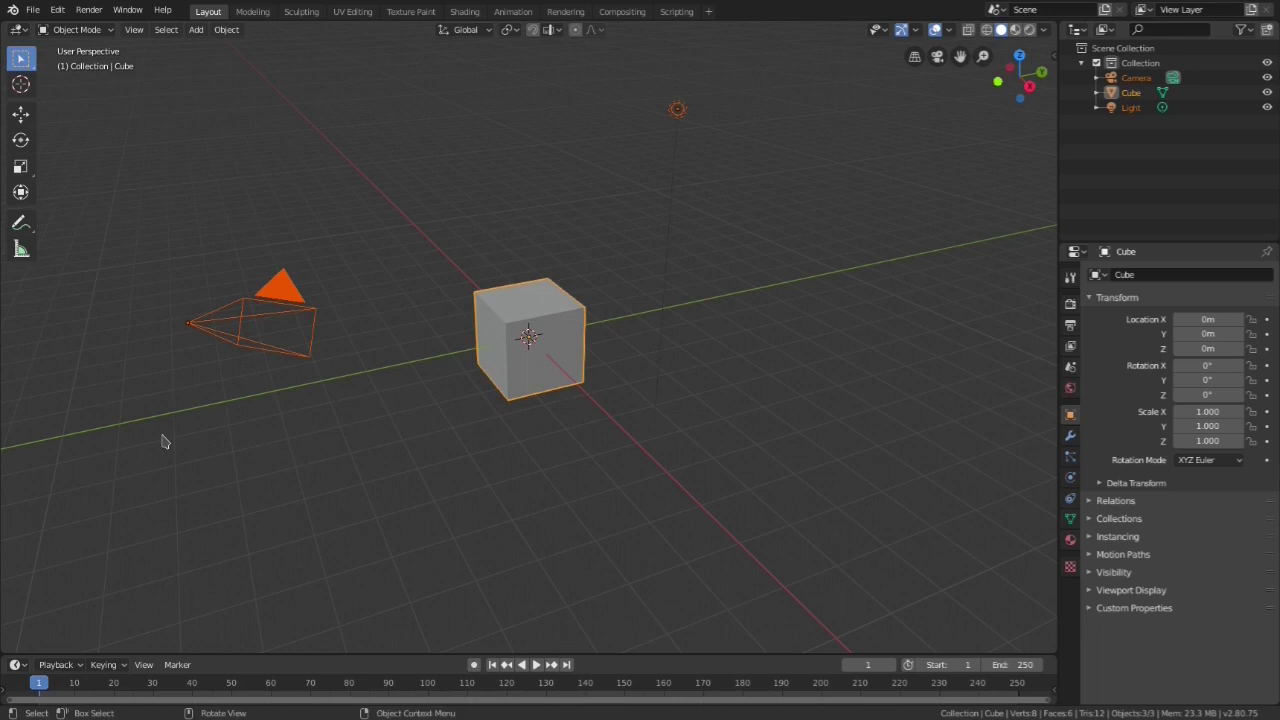
pyautogui.press('x')
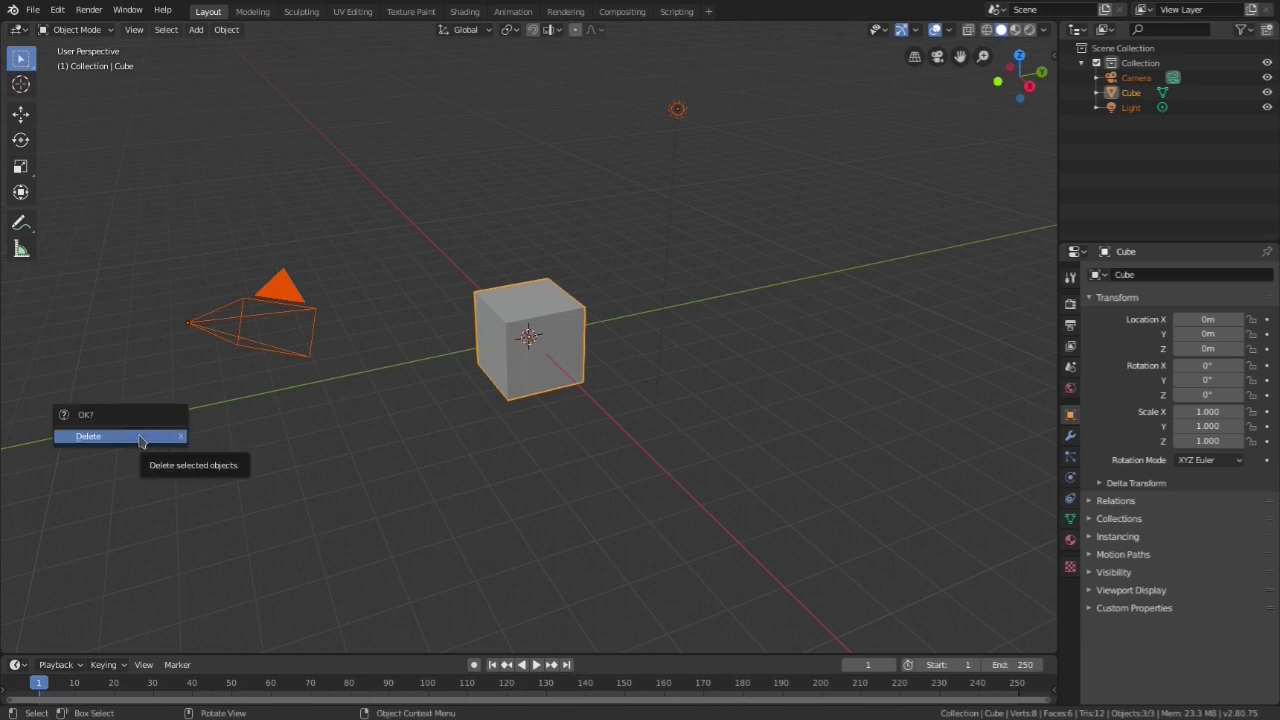
pyautogui.click(140, 441)
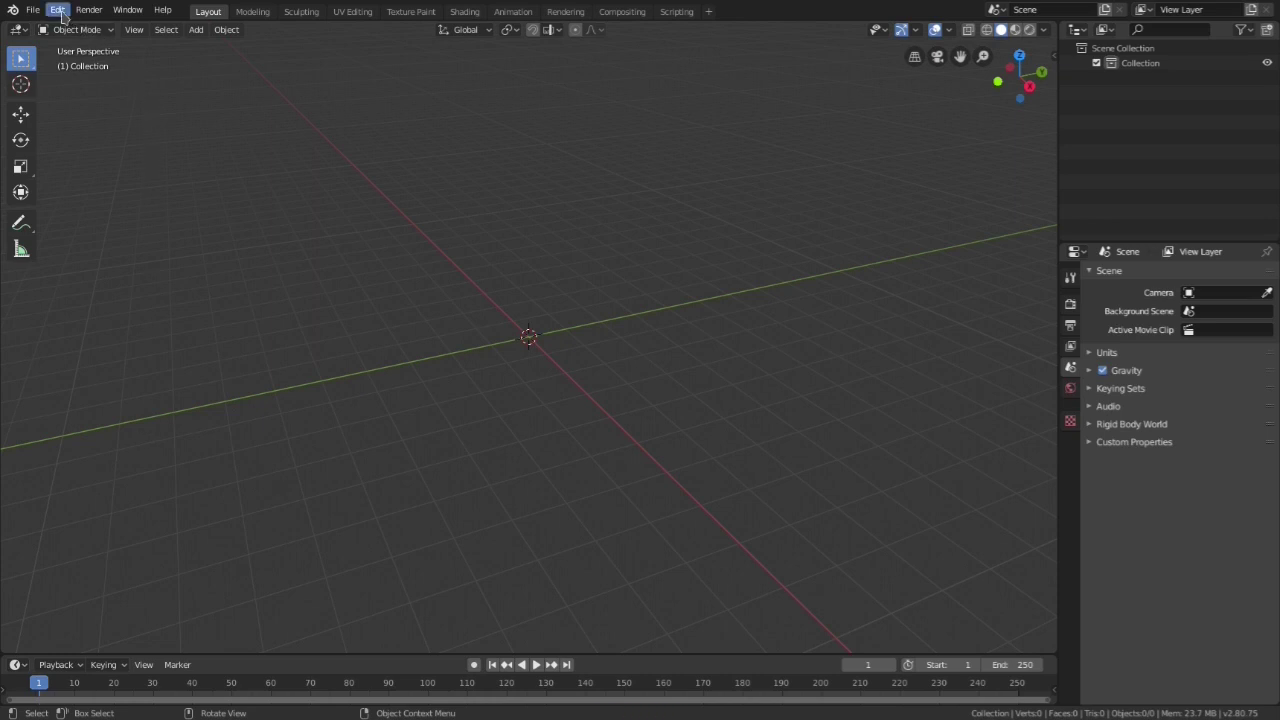
# Install chordata_addon_v1.0.0-B2.zip from the Desktop through the Add-ons preferences
pyautogui.click(60, 12)
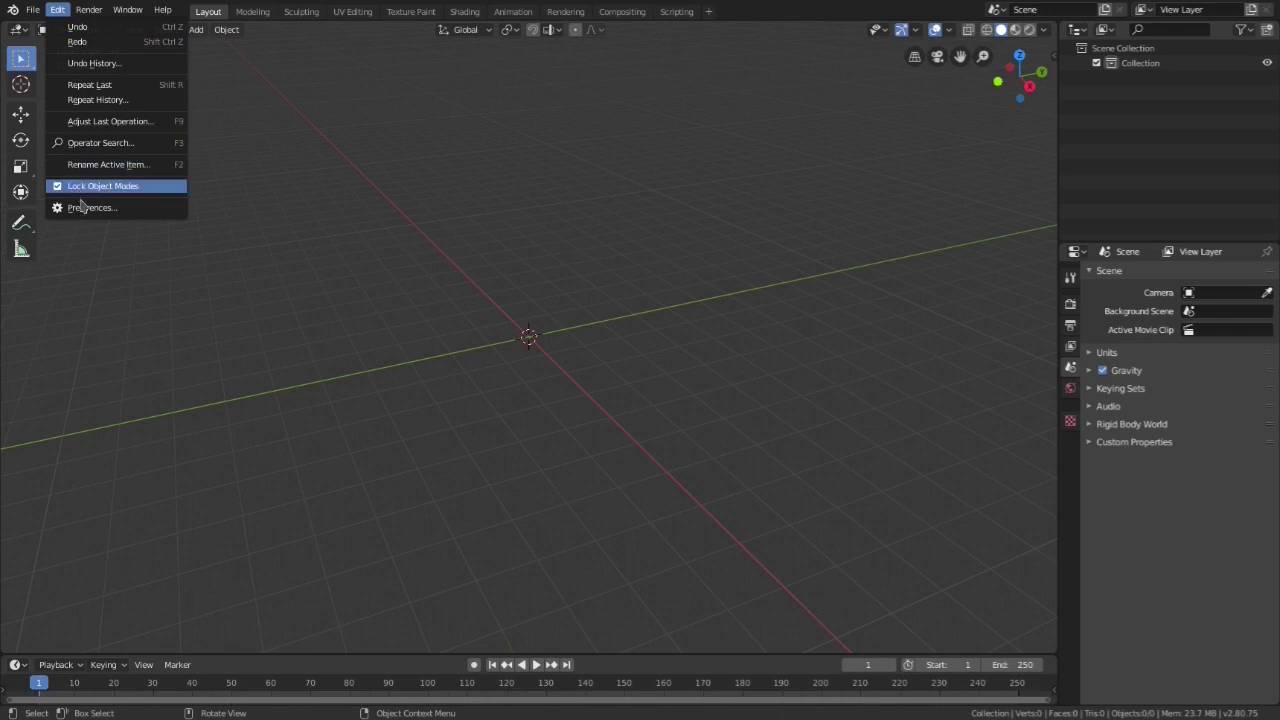
pyautogui.click(84, 208)
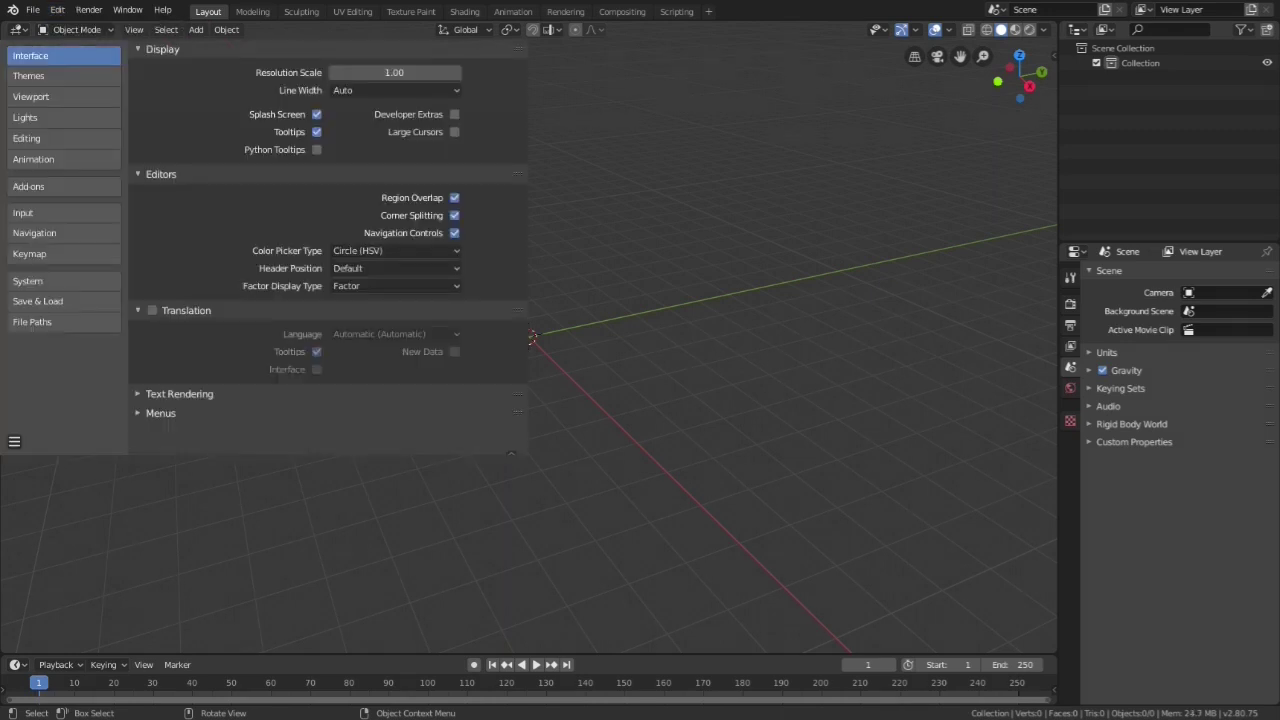
pyautogui.click(36, 192)
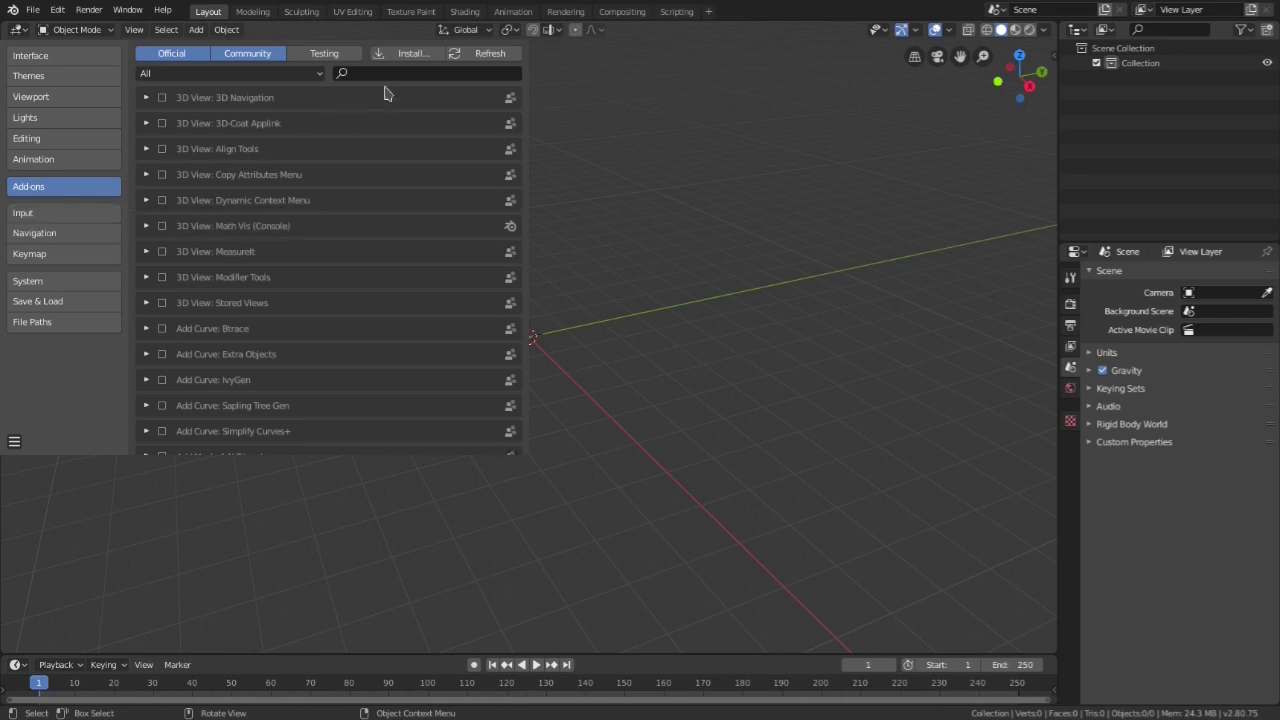
pyautogui.click(411, 55)
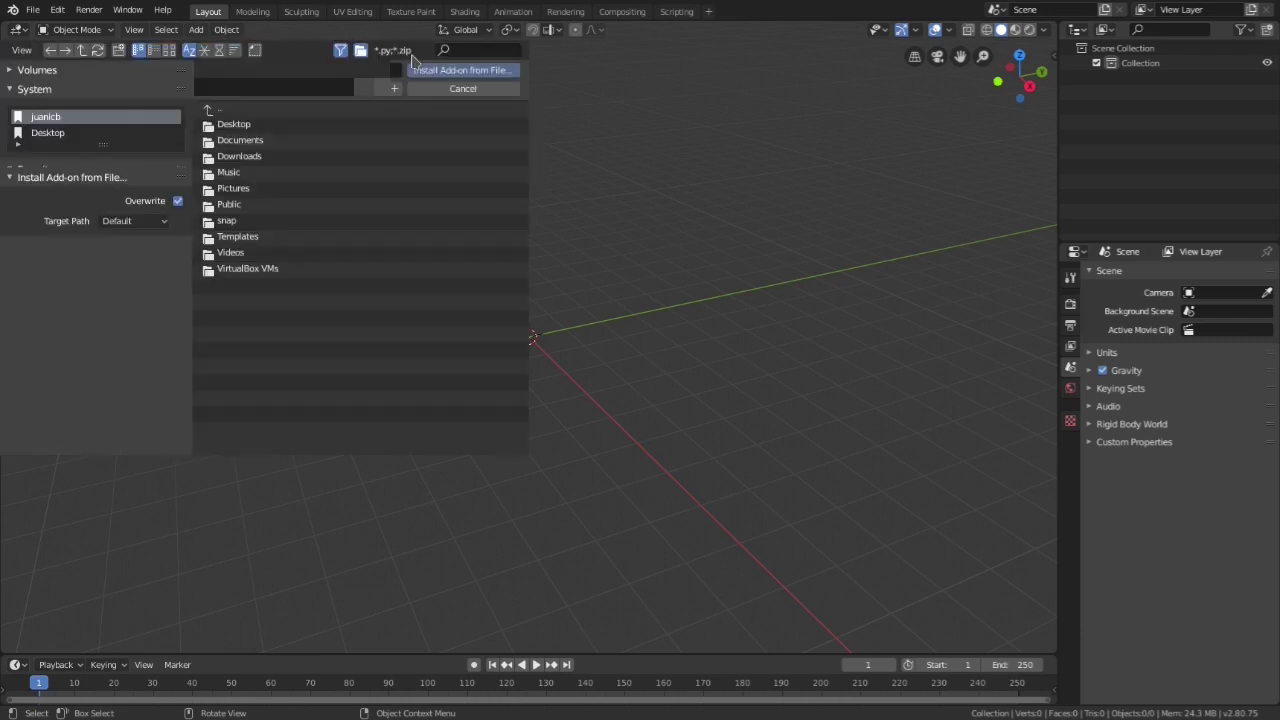
pyautogui.doubleClick(229, 126)
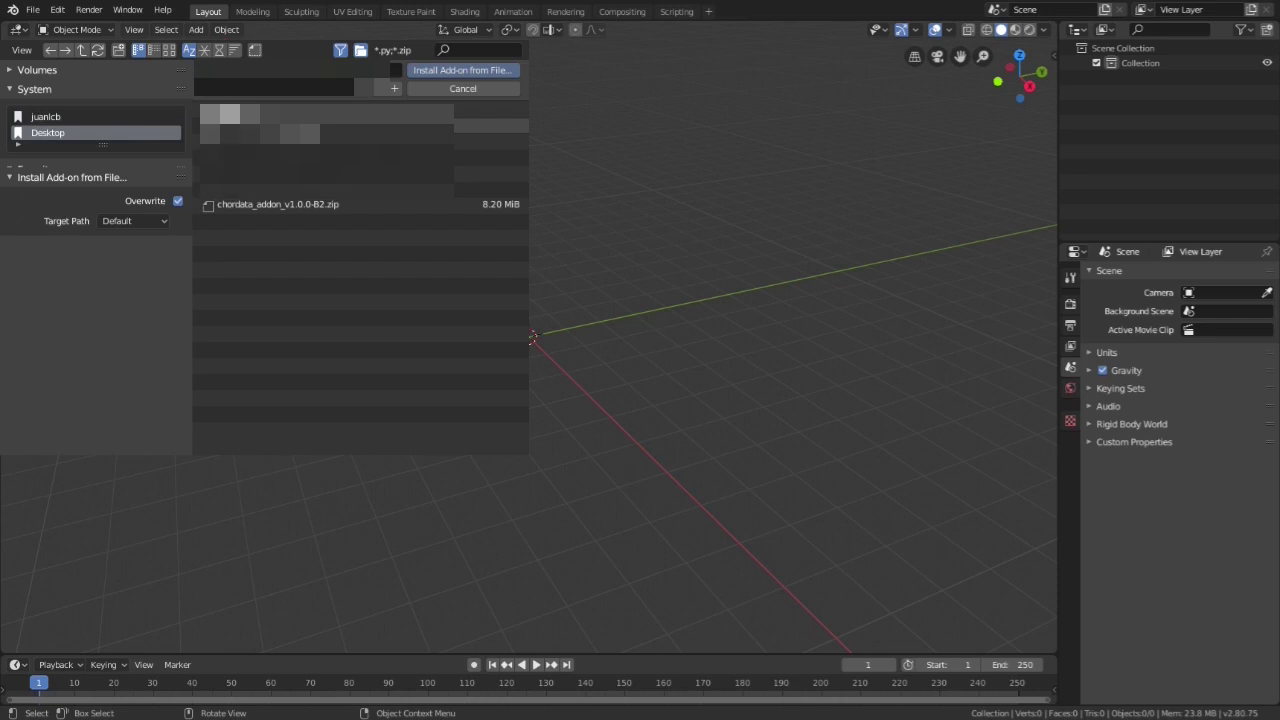
pyautogui.click(238, 205)
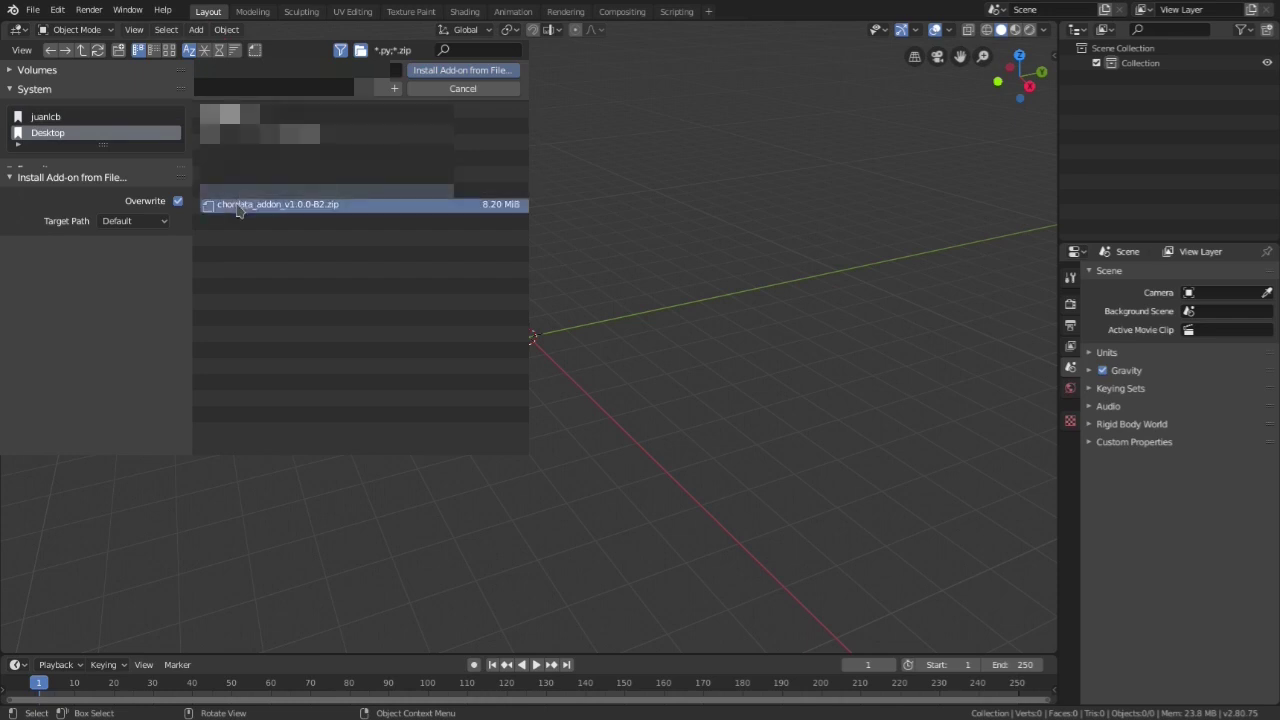
pyautogui.click(446, 72)
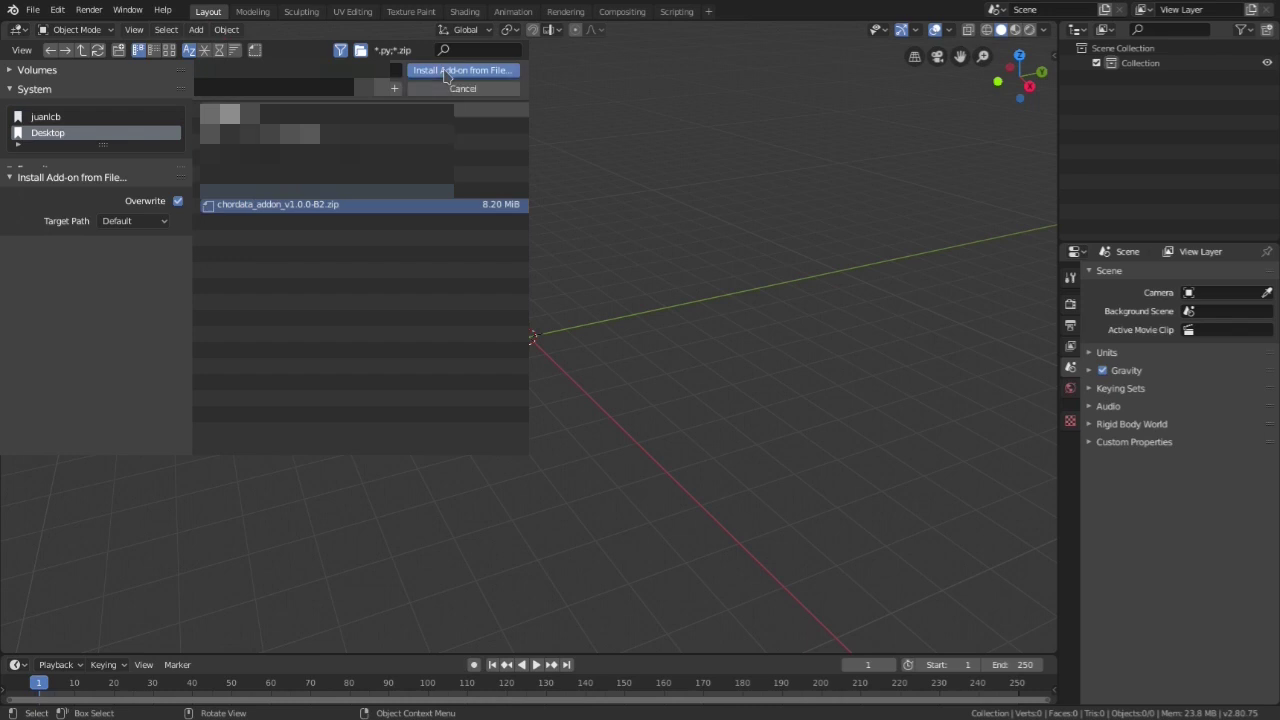
pyautogui.click(409, 74)
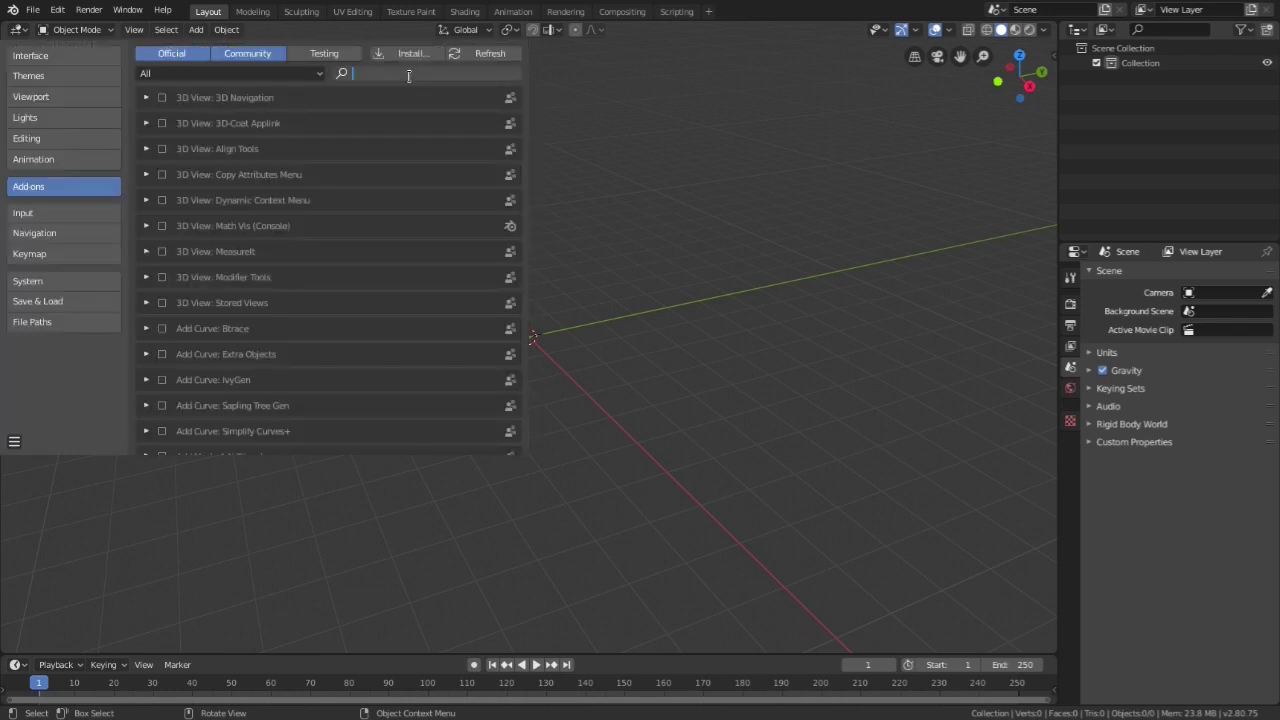
# Search add-ons for 'cho', enable Rigging: Chordata motion capture client, and close Preferences
pyautogui.write('cho')
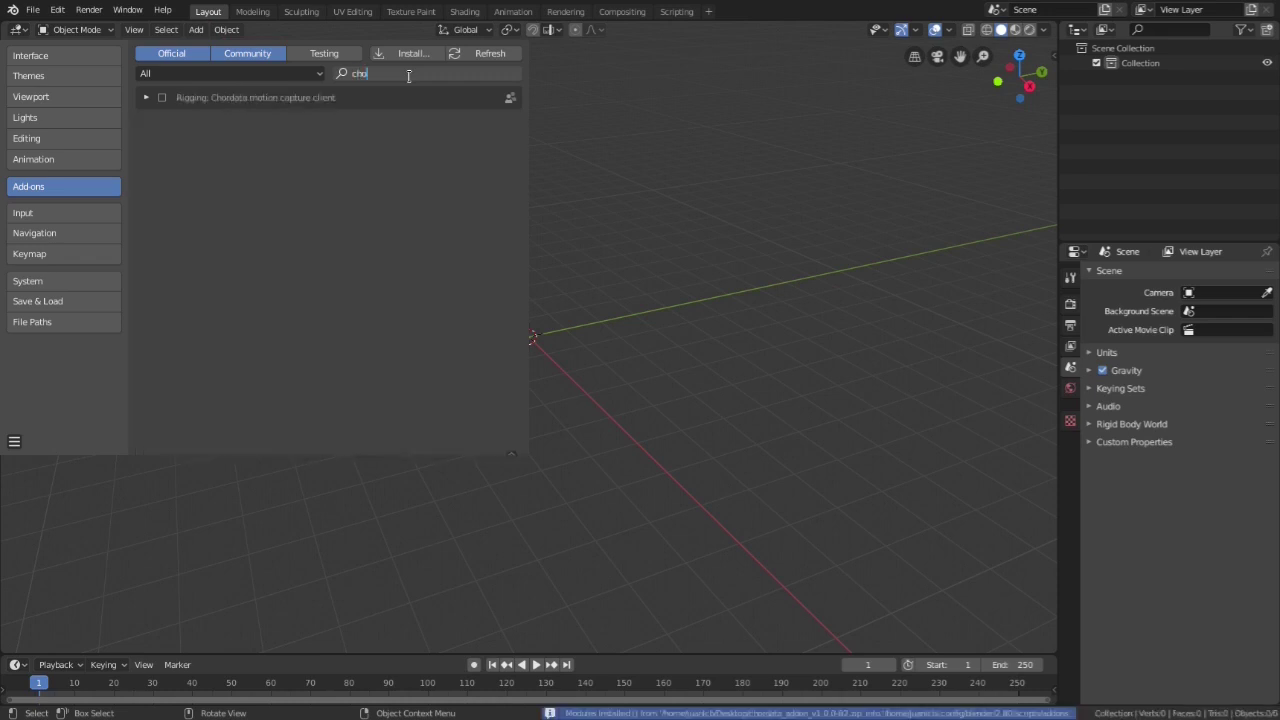
pyautogui.press('Return')
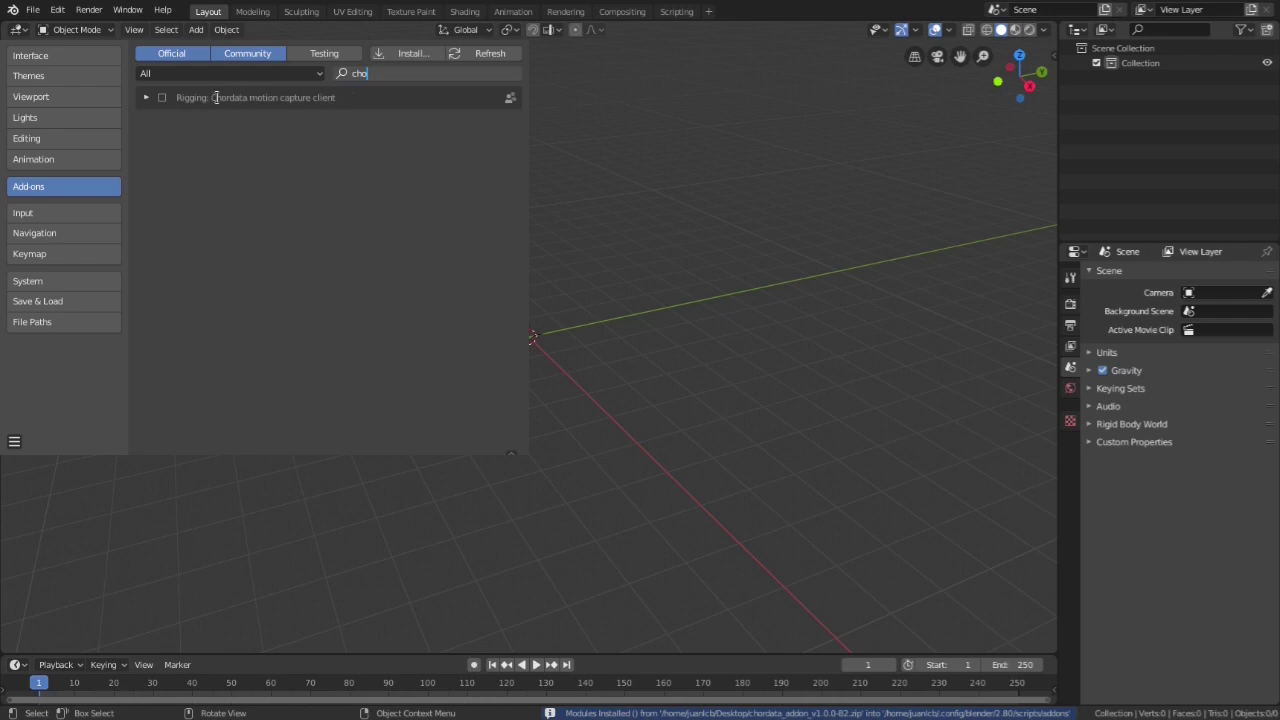
pyautogui.click(161, 99)
pyautogui.click(162, 99)
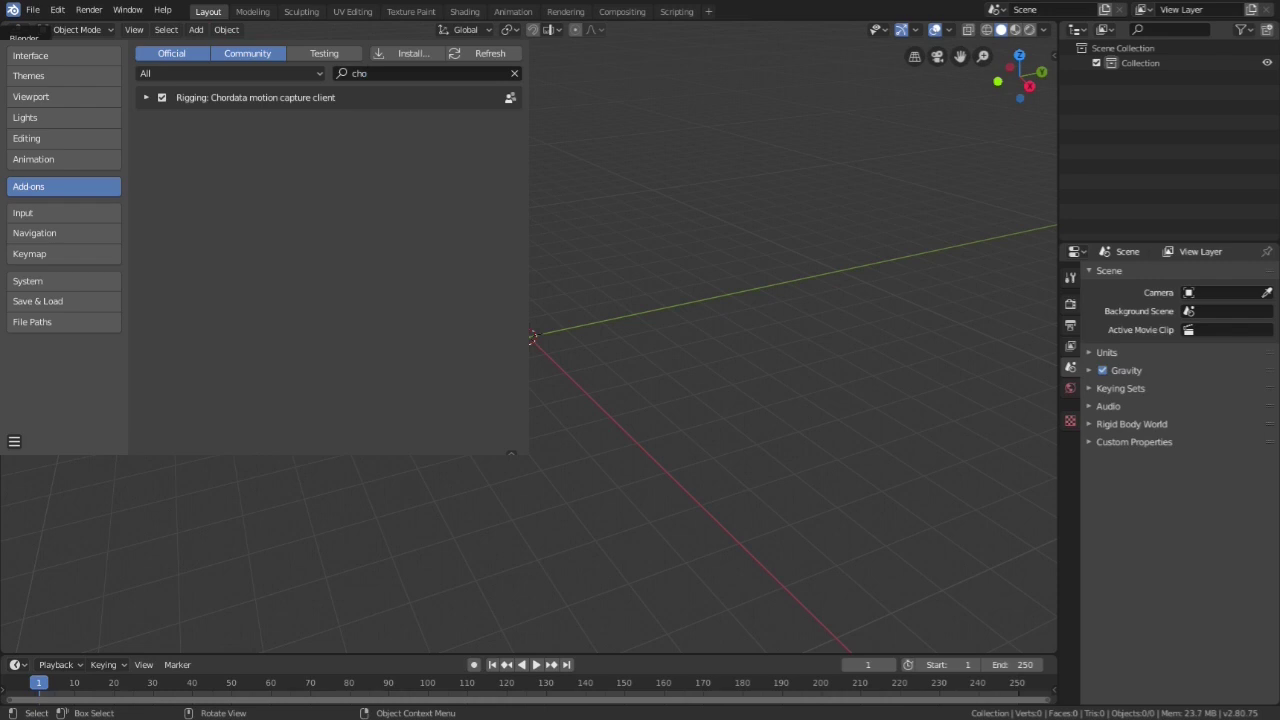
pyautogui.click(348, 138)
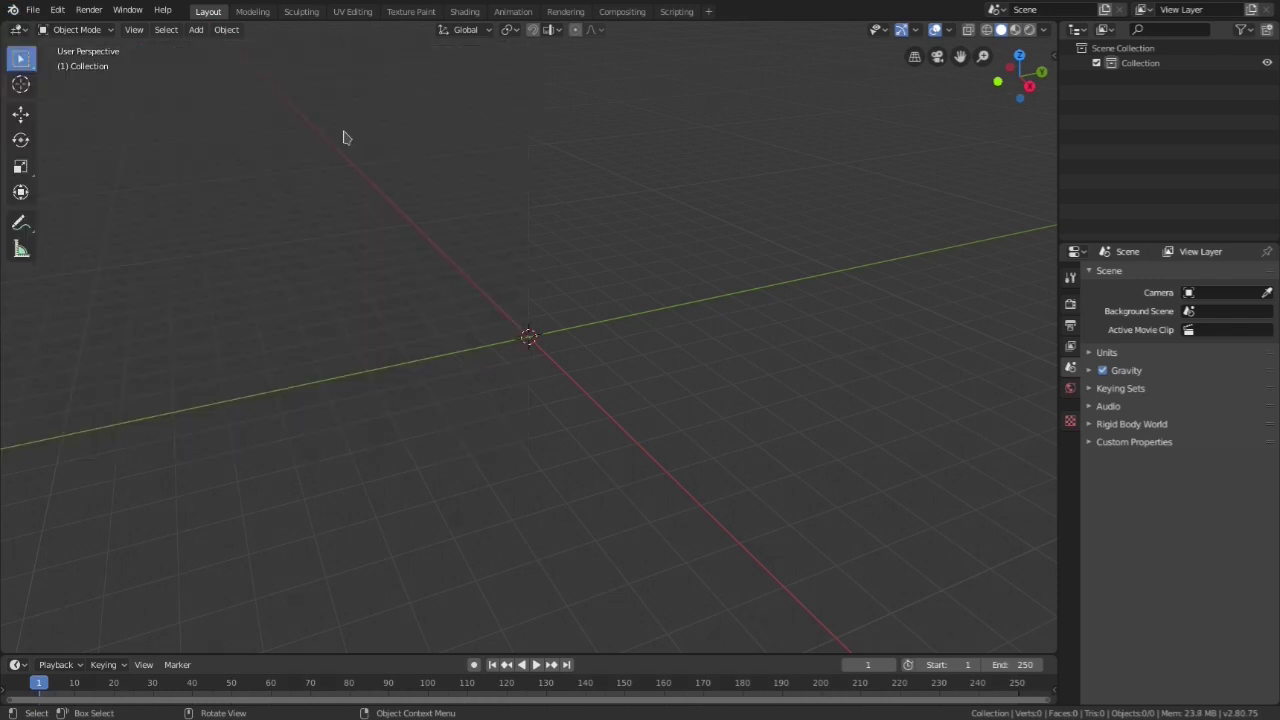
# Add a Chordata_biped mocap avatar from Window > Chordata and pan to frame it
pyautogui.click(133, 14)
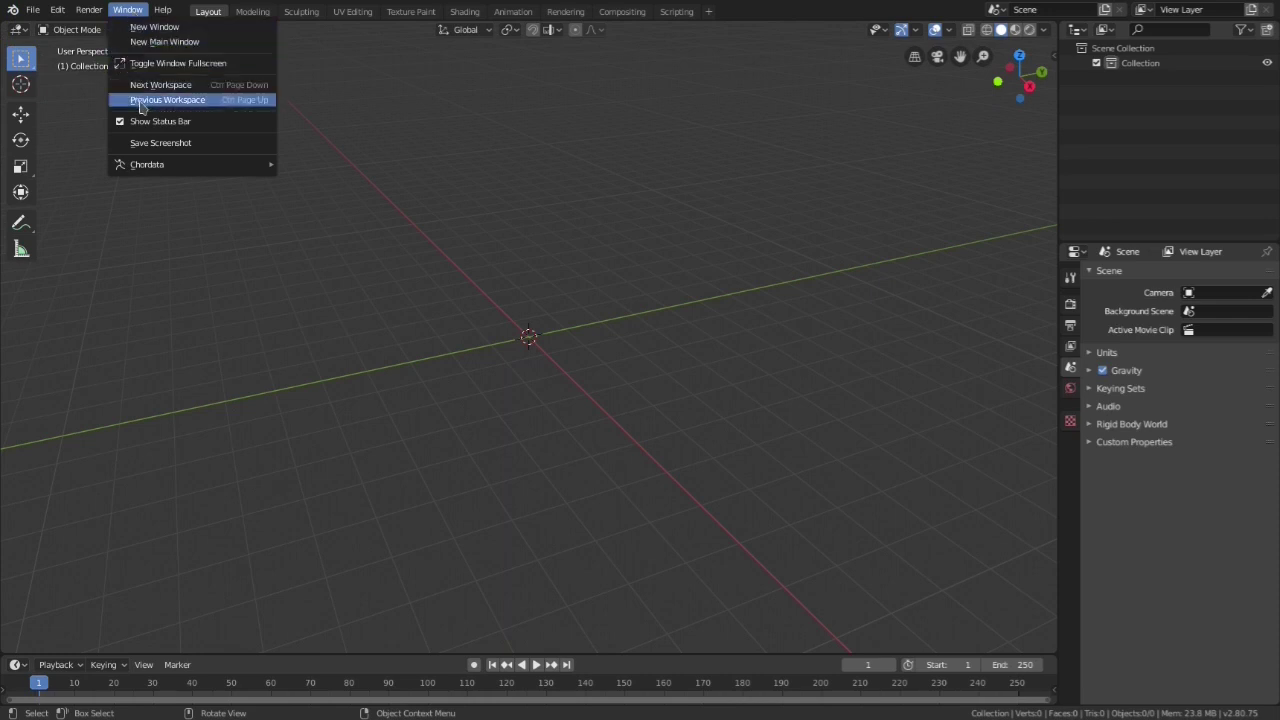
pyautogui.moveTo(169, 166)
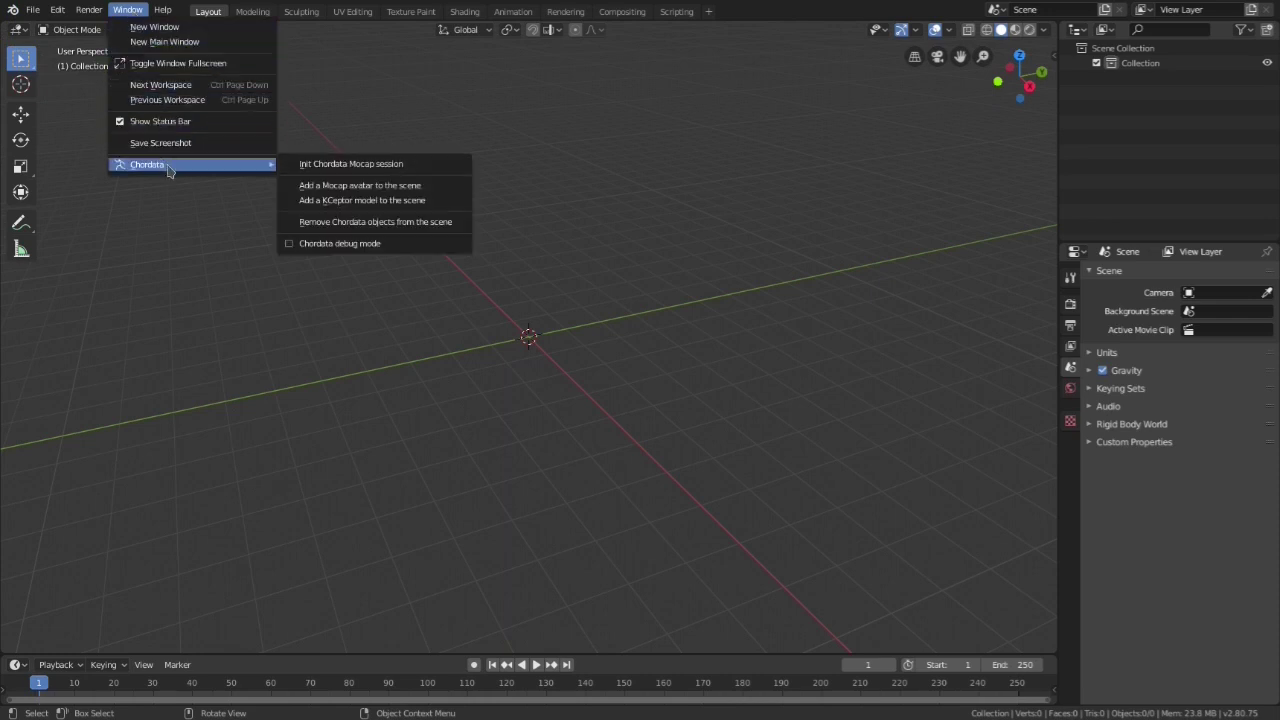
pyautogui.click(331, 188)
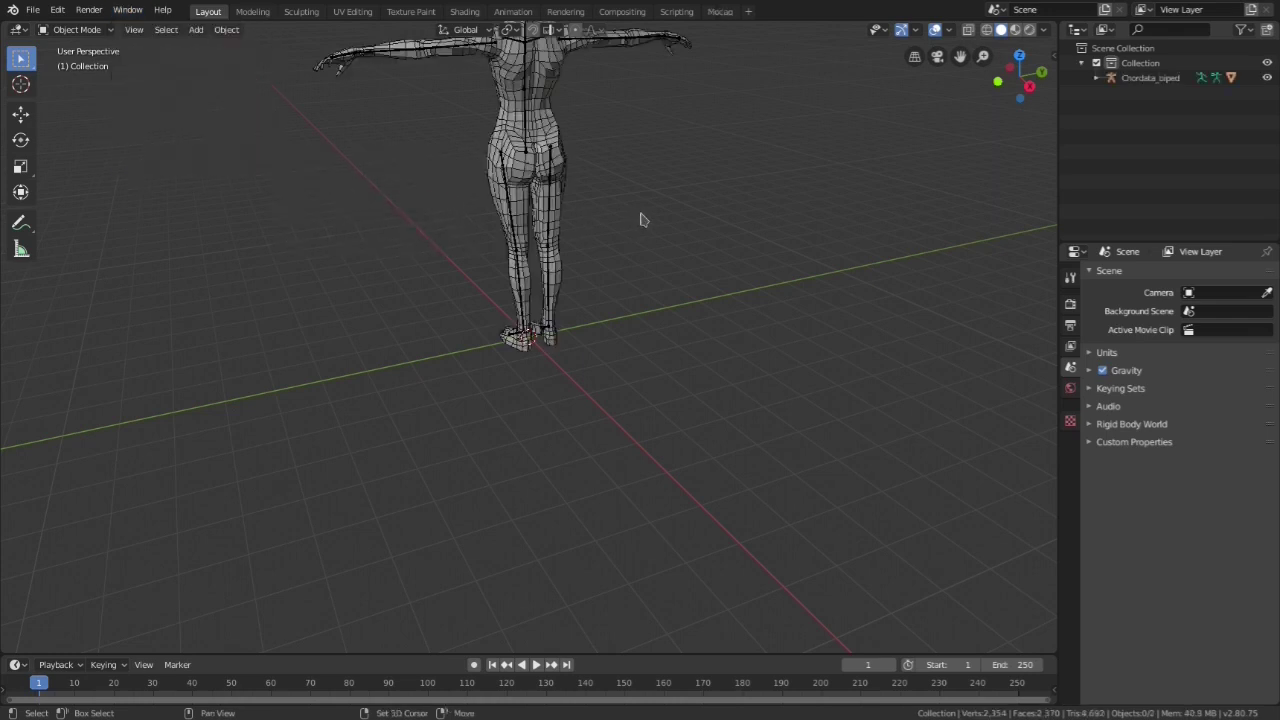
pyautogui.keyDown('shift'); pyautogui.moveTo(643, 219); pyautogui.dragTo(621, 338, button='middle'); pyautogui.keyUp('shift')
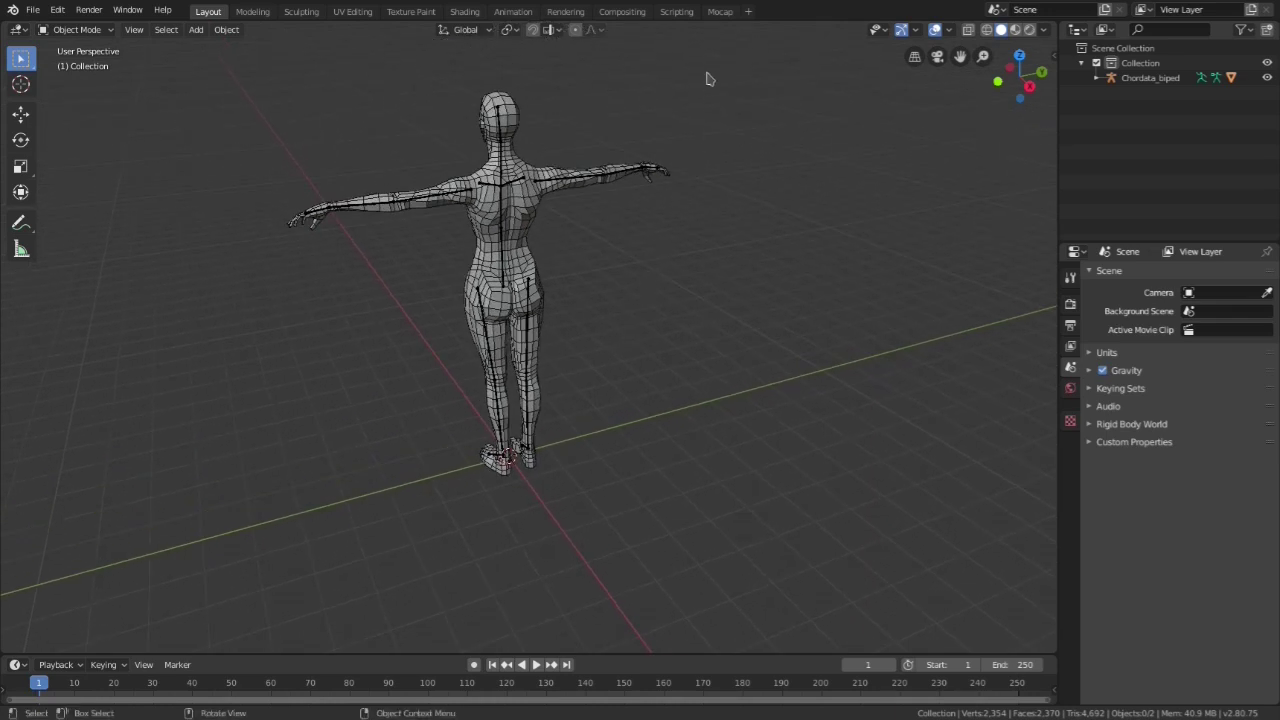
# Switch to the Mocap workspace and select the Notochord node in the Full Biped tree
pyautogui.click(718, 12)
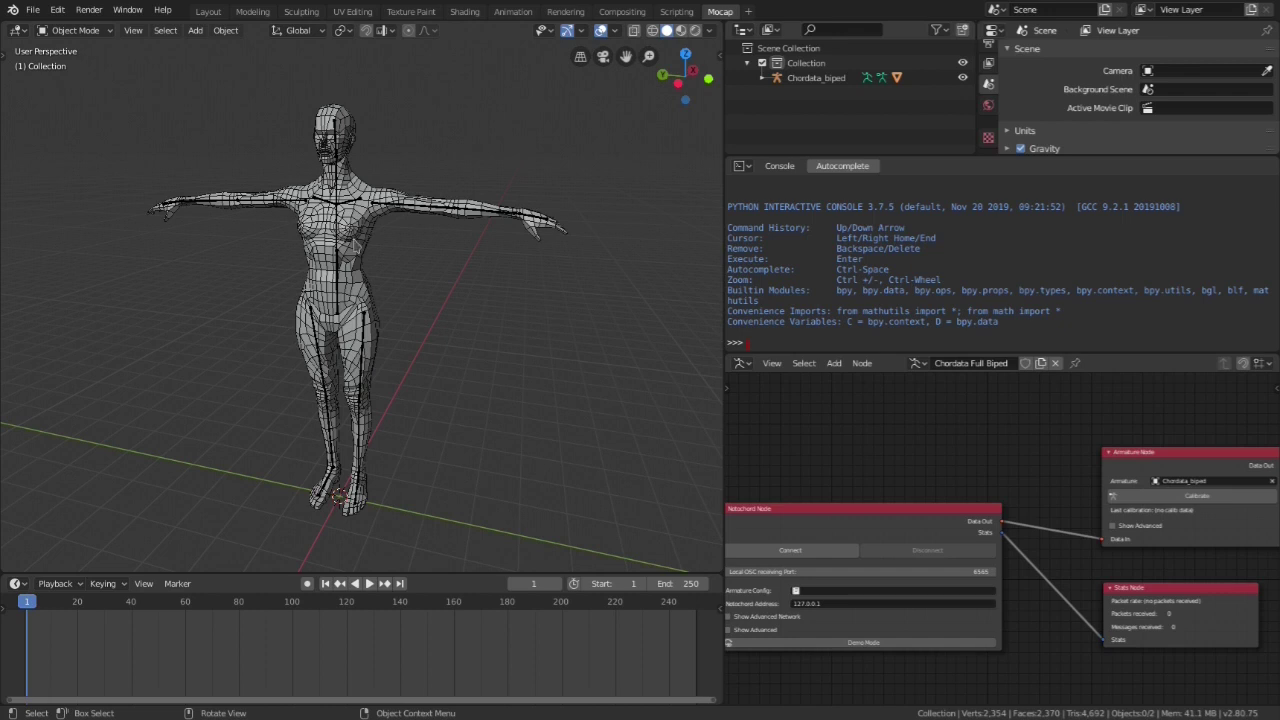
pyautogui.click(840, 521)
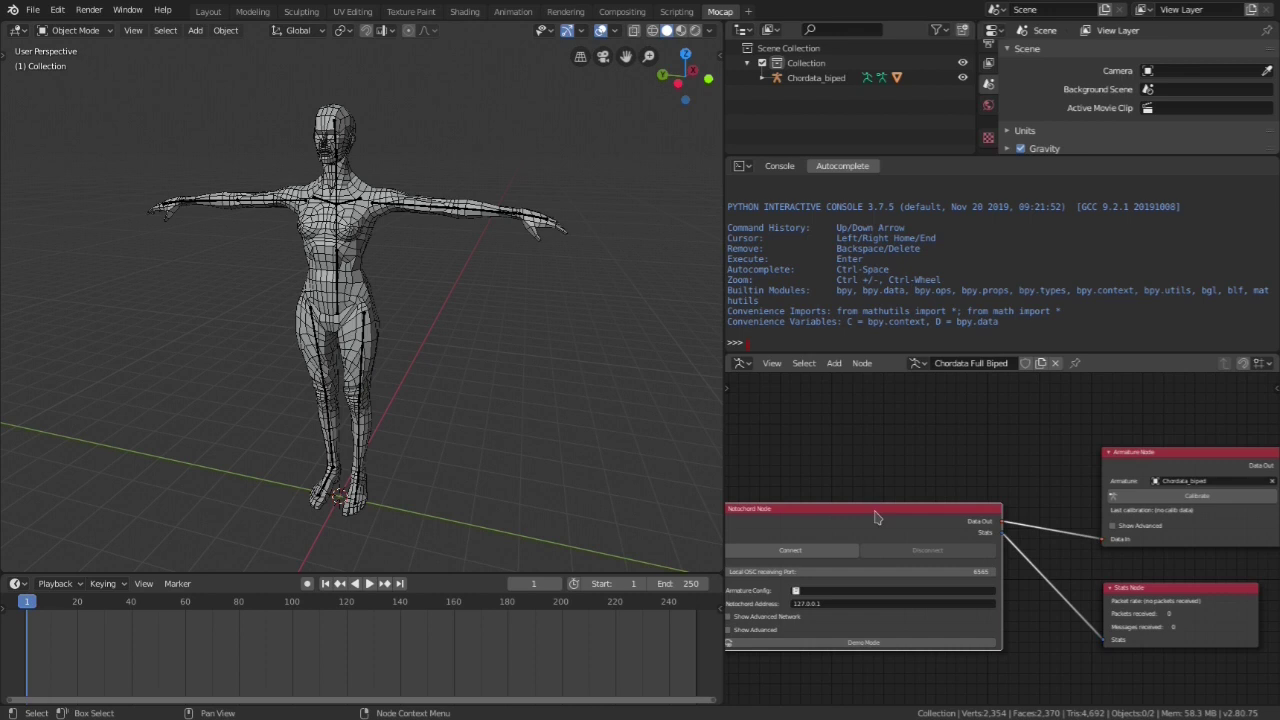
# Enable Demo Mode on the Notochord node and run the prerecorded demo capture
pyautogui.click(860, 643)
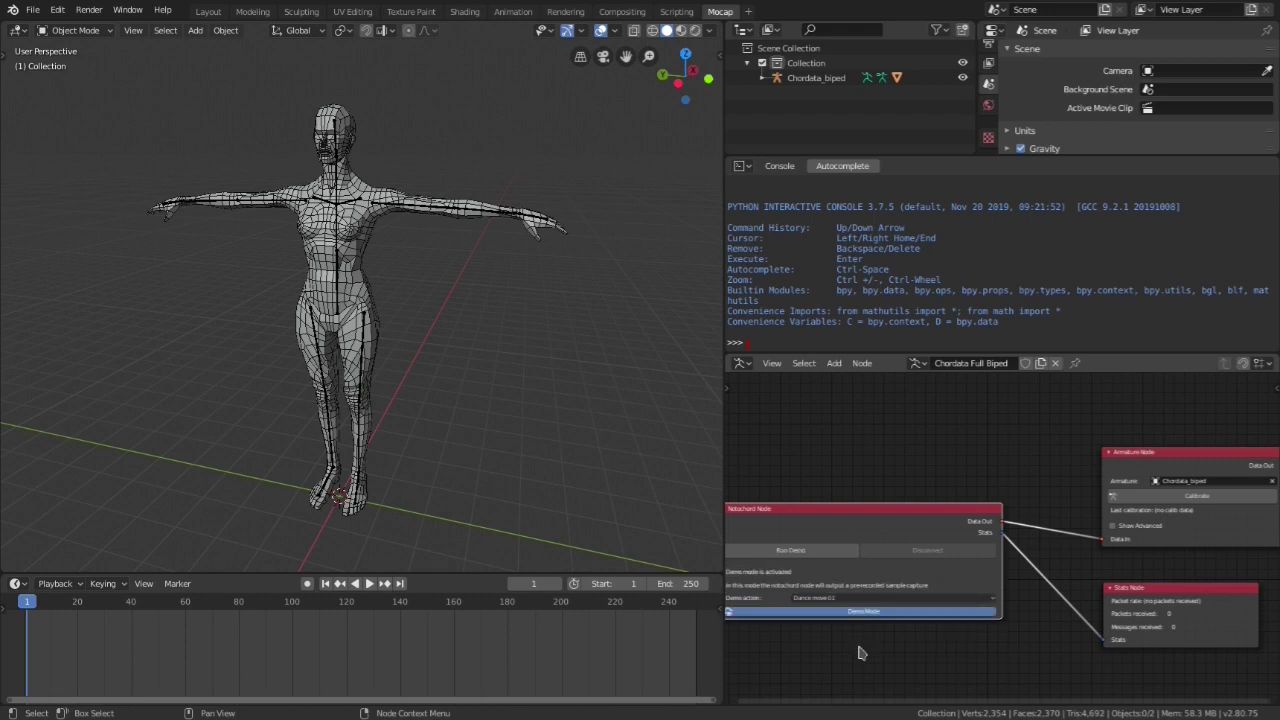
pyautogui.click(812, 556)
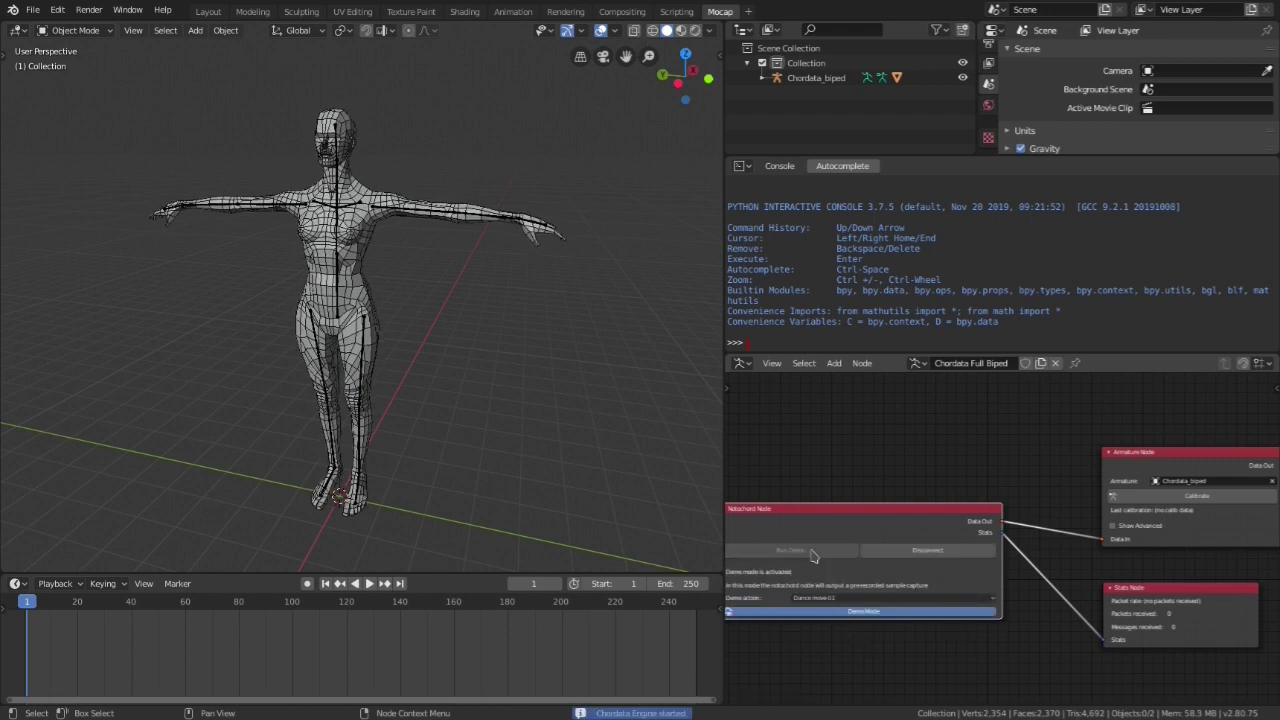